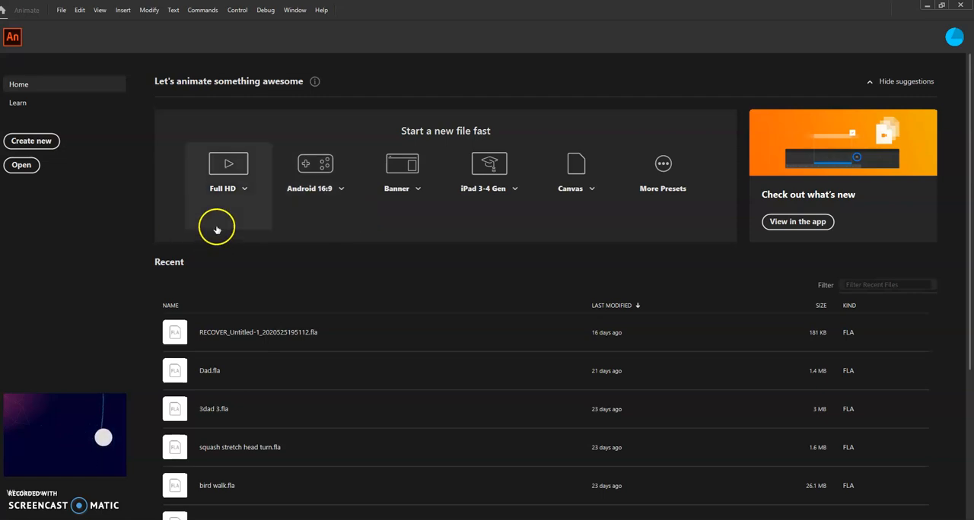
Create a 640 x 480 ActionScript 3.0 document at 30 fps and apply the Animator workspace
left_click(47, 143)
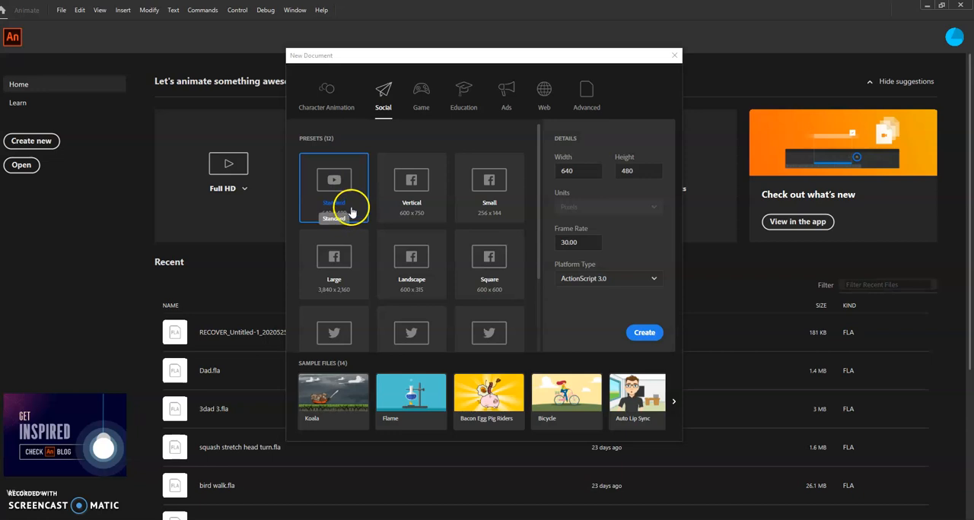
left_click(643, 334)
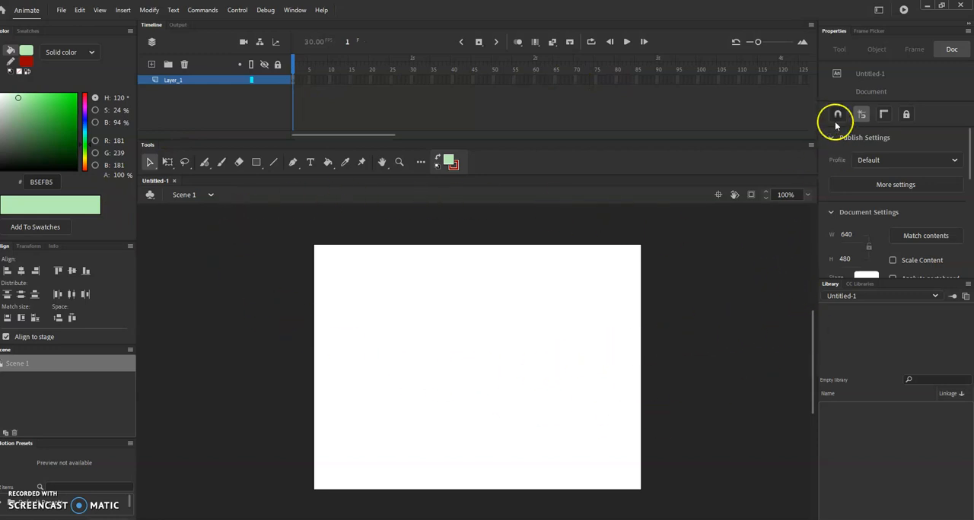
left_click(878, 11)
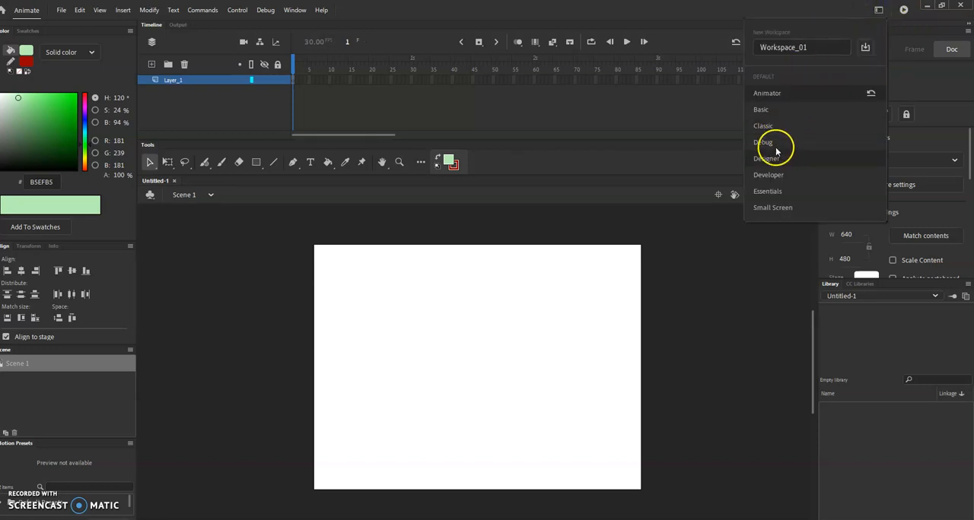
left_click(781, 93)
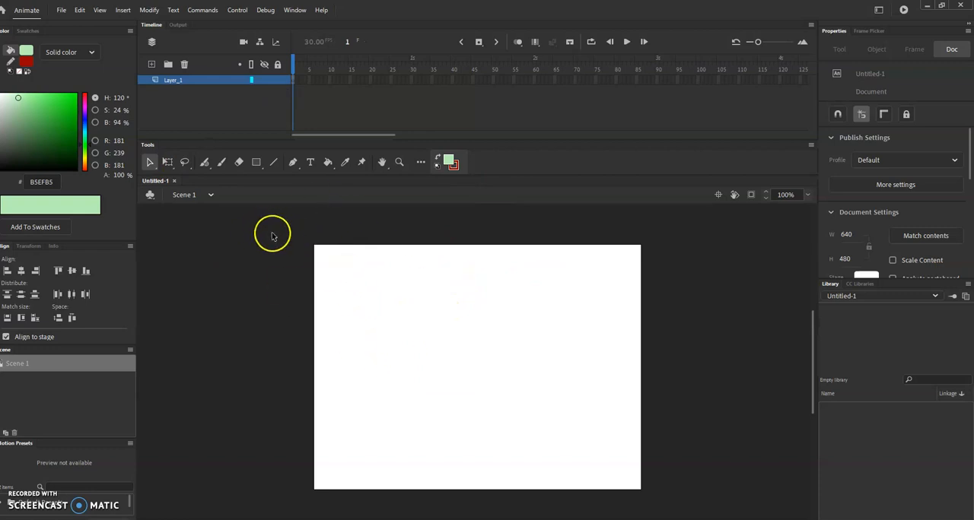
Draw a light green rectangle with a red stroke, about 256 by 203 px, near the stage's centre and group its fill and stroke
left_click(258, 163)
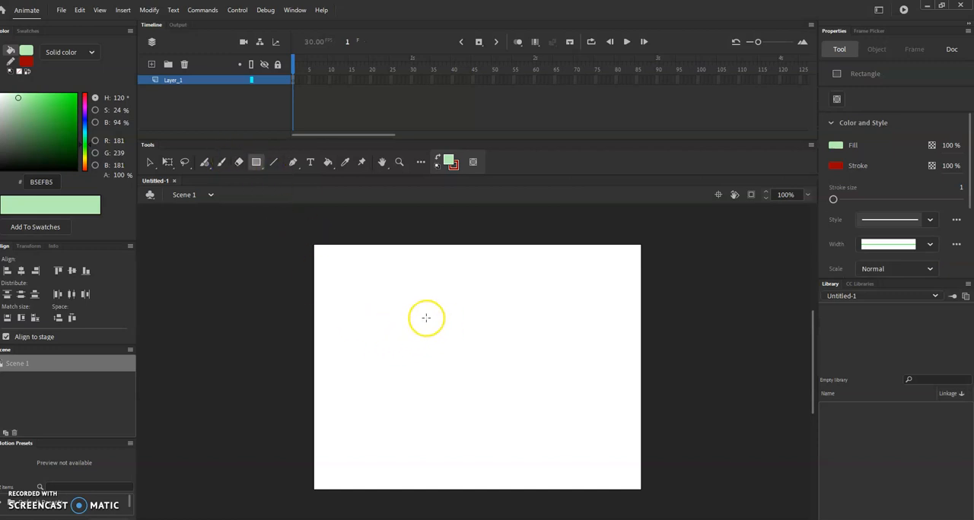
left_click_drag(418, 321, 549, 426)
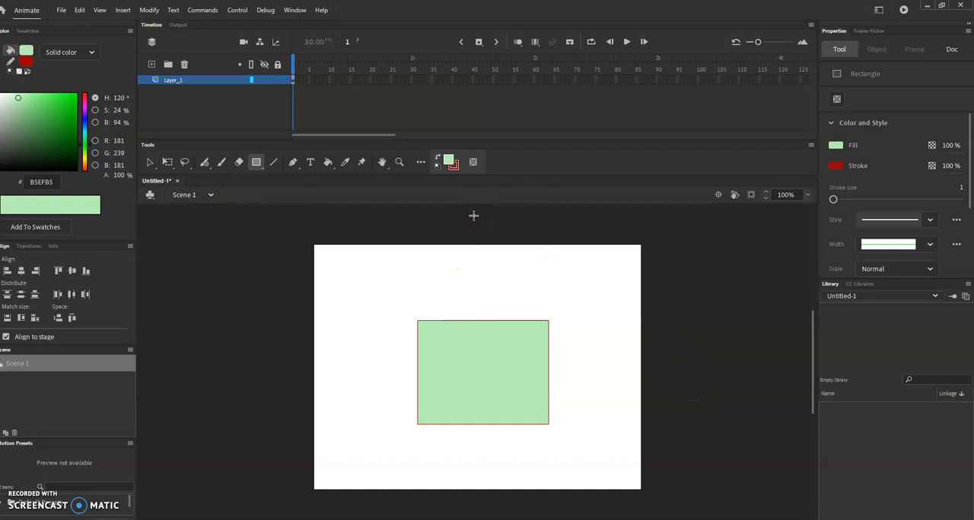
left_click(149, 164)
left_click_drag(393, 298, 576, 460)
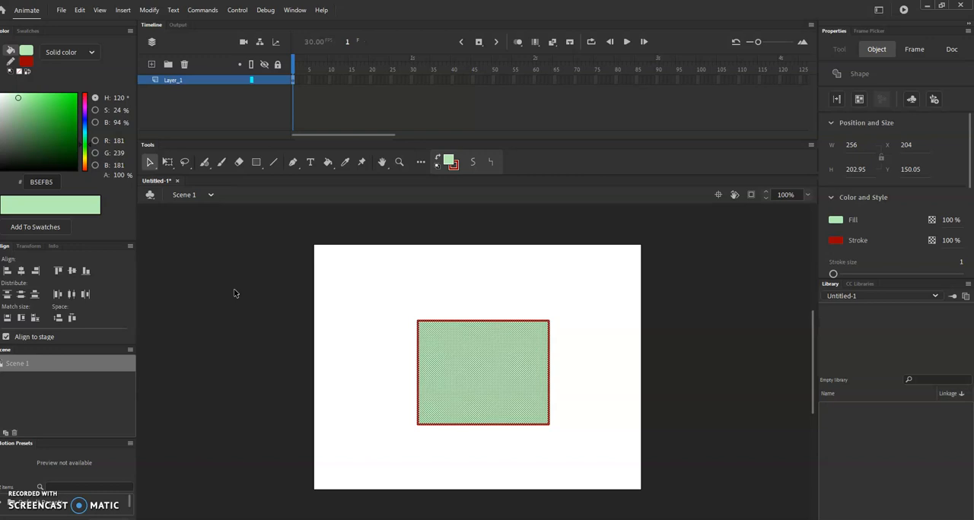
key("ctrl+g")
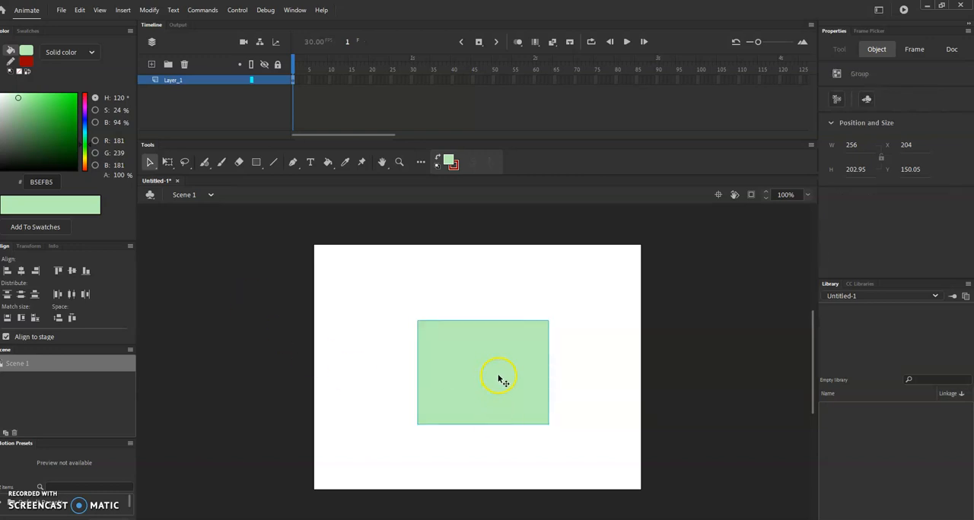
Move the grouped rectangle just outside the stage's left edge, at about X -256, Y 135, and extend Layer_1 to frame 60
left_click_drag(447, 358, 293, 371)
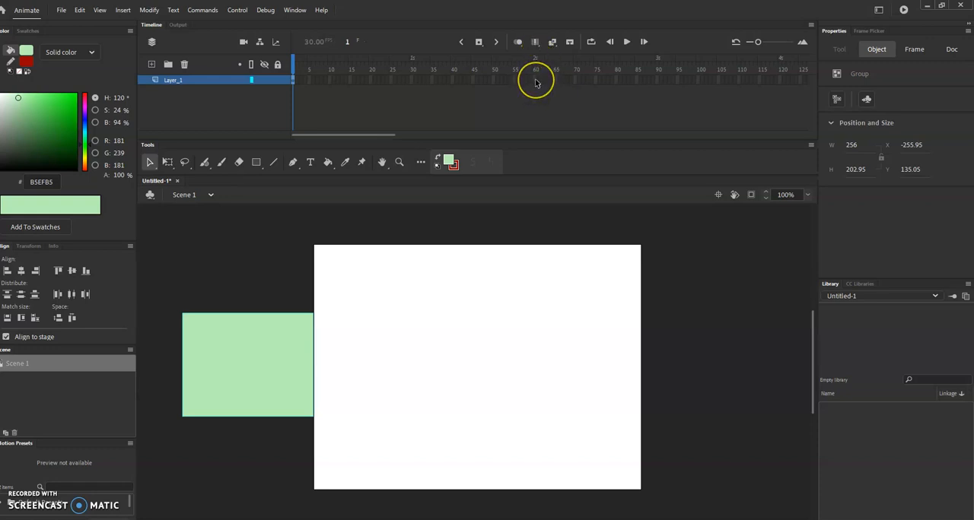
left_click(576, 132)
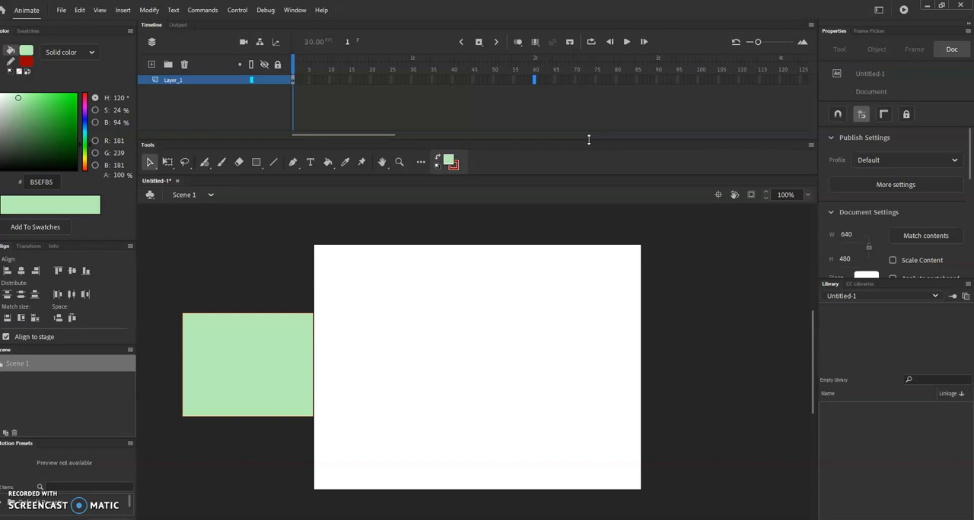
key("F5")
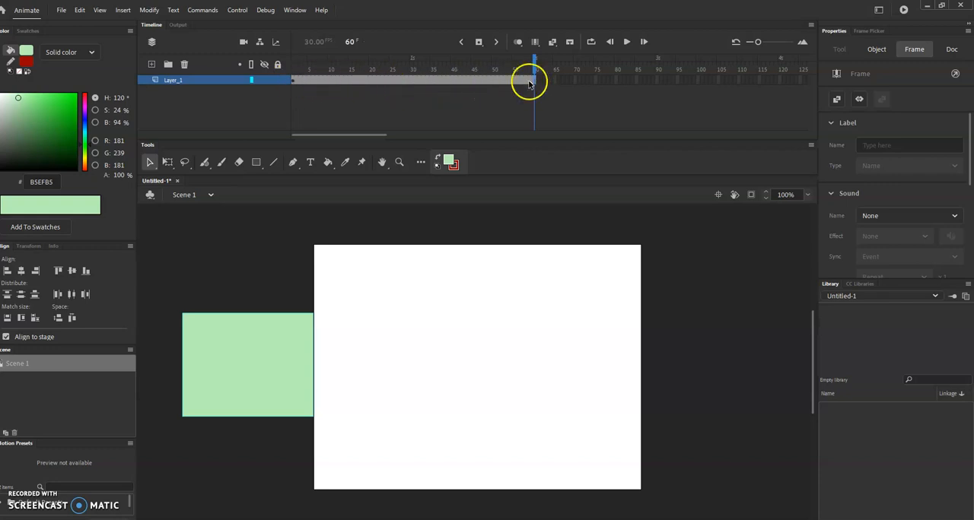
Create a classic tween on Layer_1 from frame 1, converting the grouped rectangle to a symbol
right_click(293, 82)
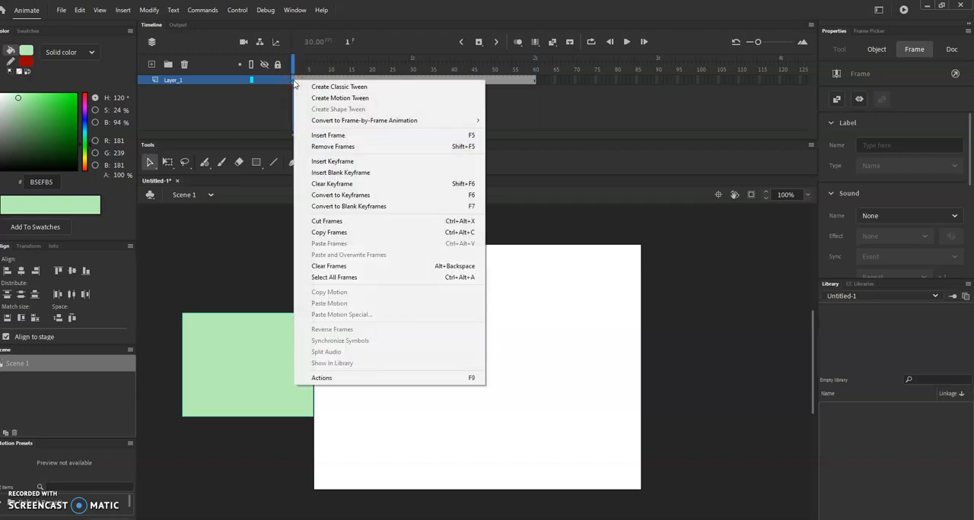
left_click(393, 89)
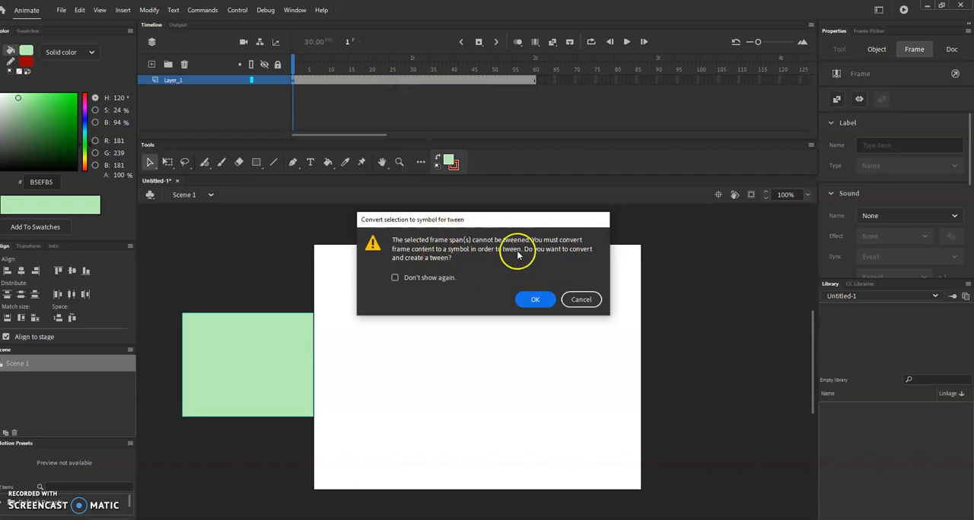
left_click(531, 301)
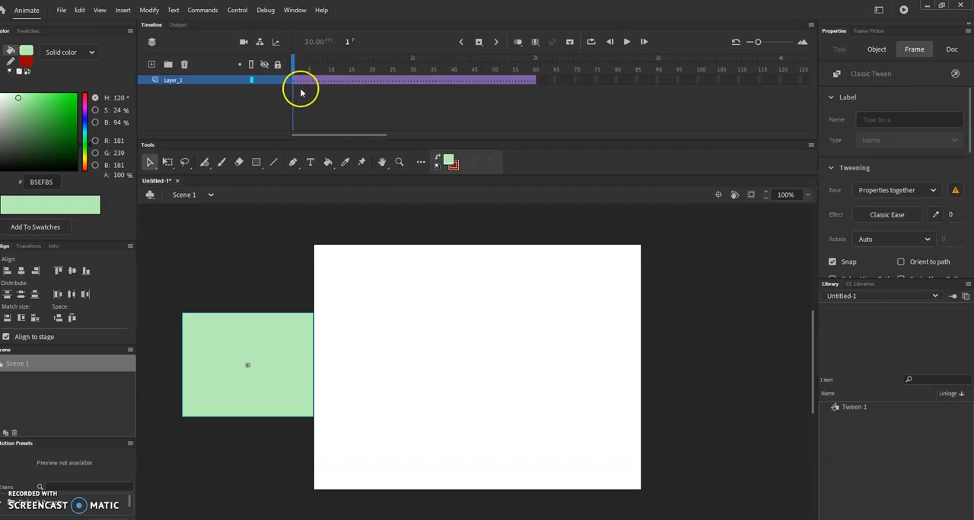
Insert a keyframe at frame 60 and move the rectangle there just beyond the stage's right edge, to about X 771, Y 242.5
right_click(534, 81)
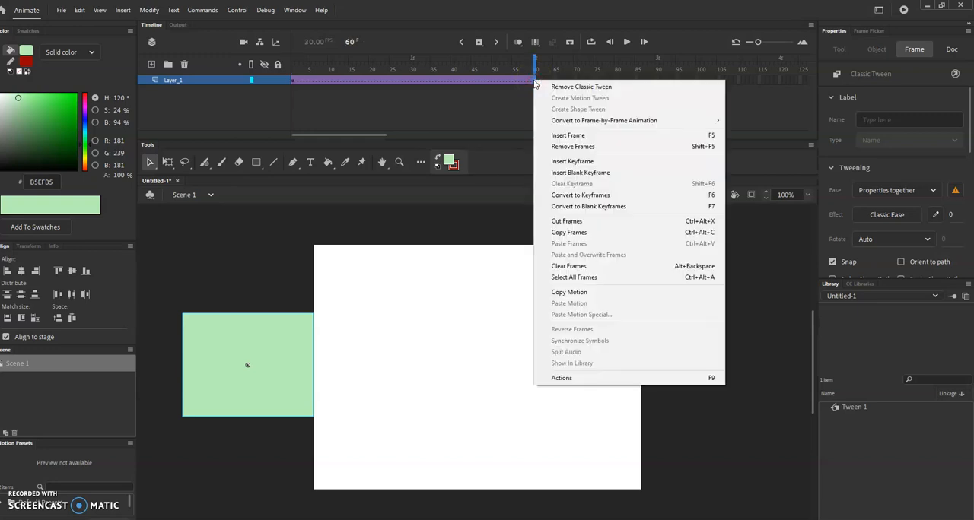
left_click(601, 162)
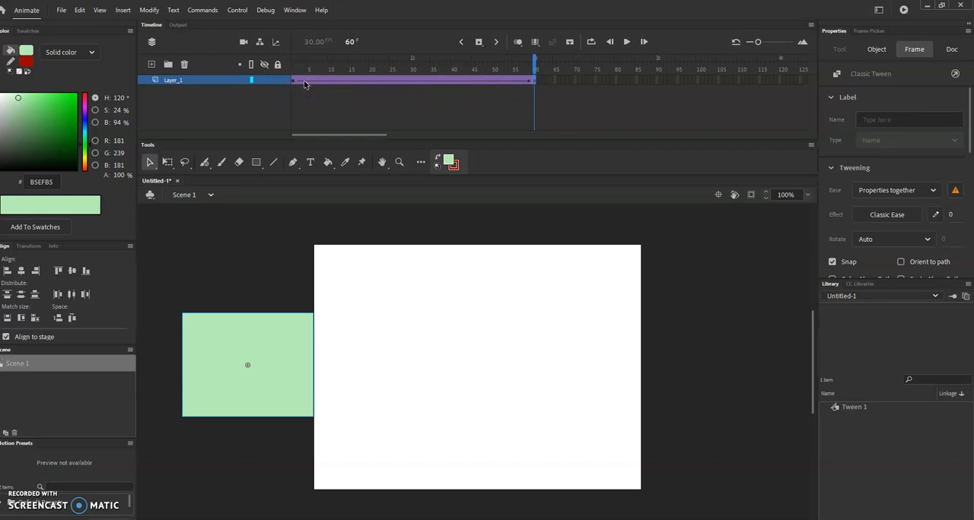
left_click(307, 94)
left_click(294, 82)
left_click(268, 308)
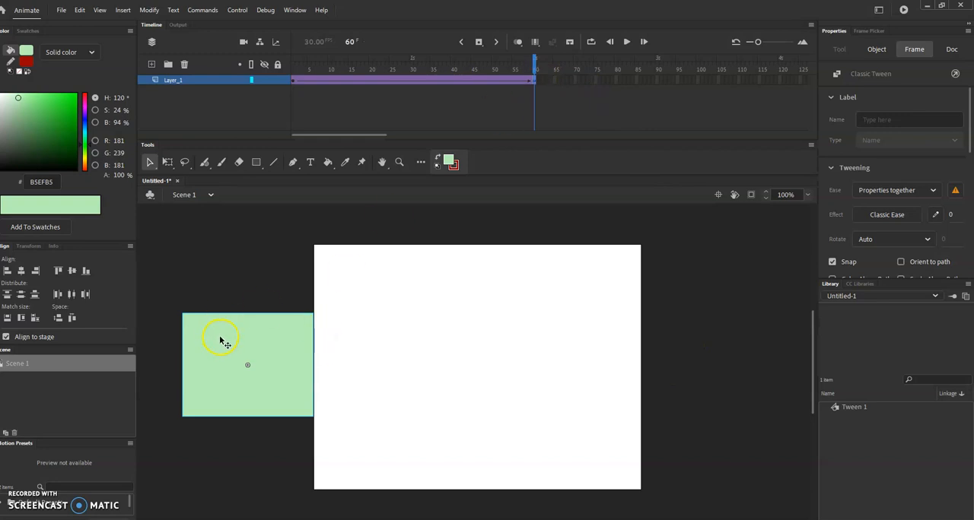
left_click_drag(219, 339, 678, 340)
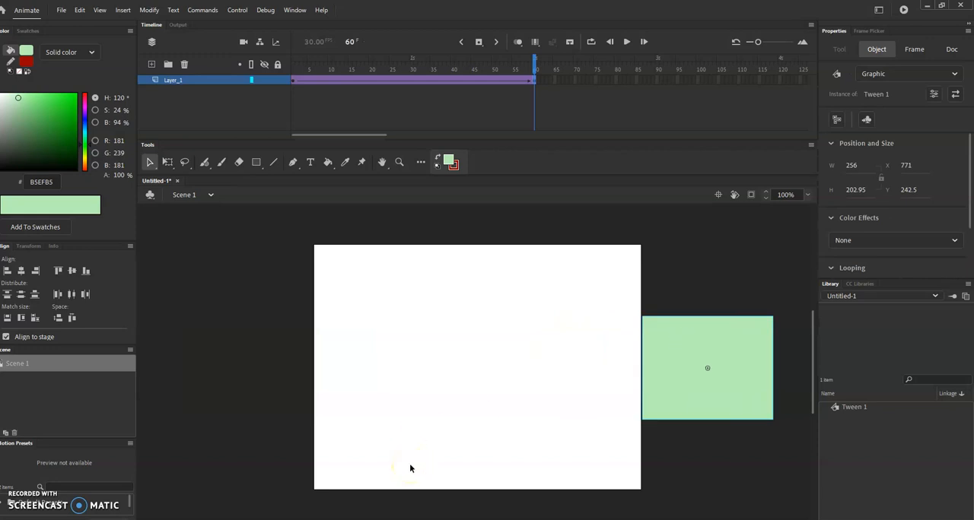
Play the 60-frame tween on the timeline and preview it with Test Scene, closing the preview when done
left_click(619, 284)
key("Return")
key("Return")
left_click(237, 11)
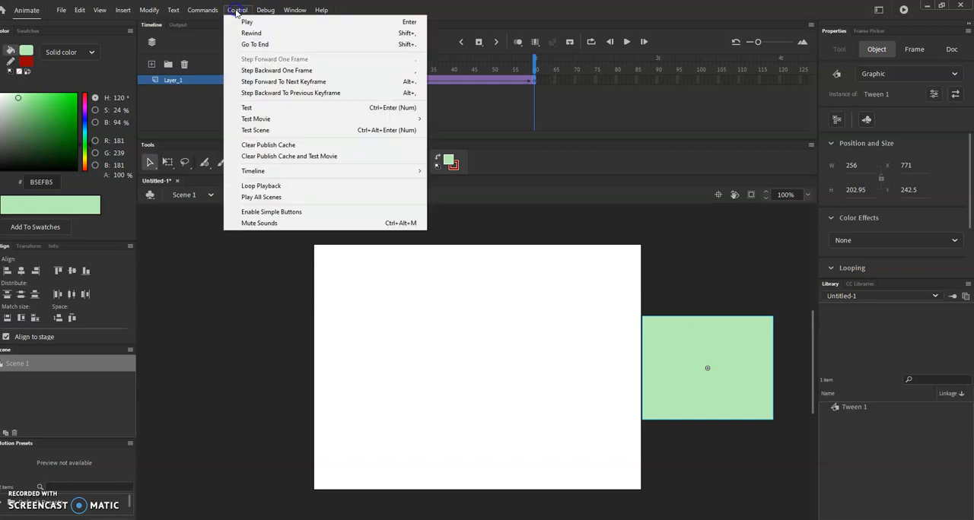
left_click(246, 132)
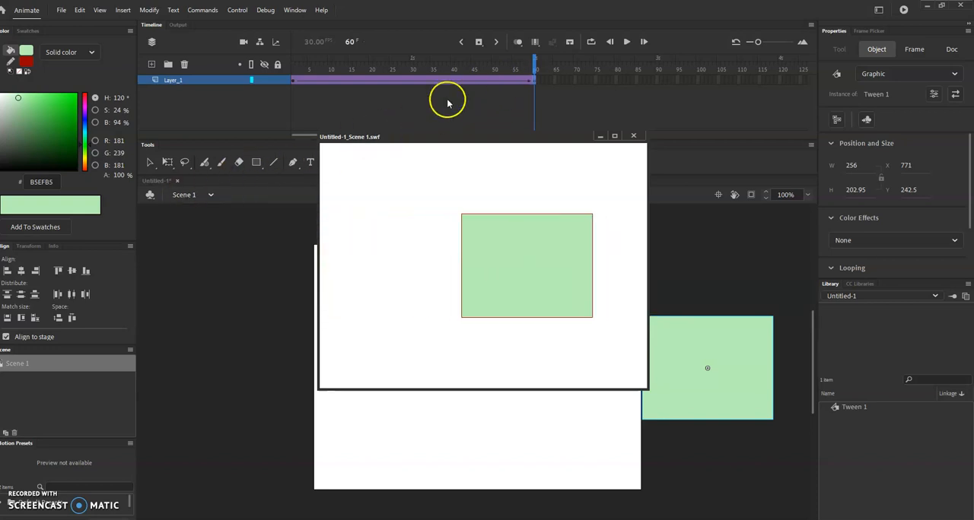
left_click(632, 136)
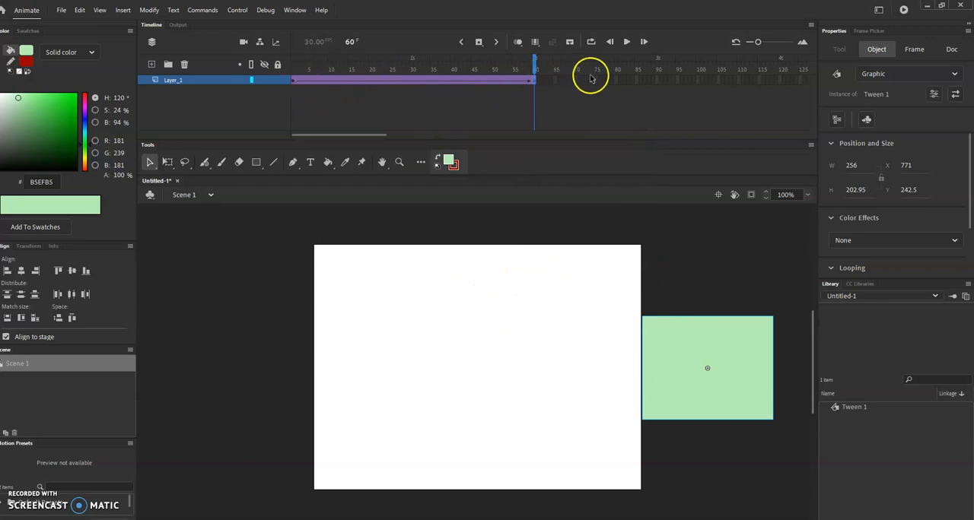
Lengthen the classic tween by inserting frames from frame 1 until it ends at frame 120
left_click(294, 81)
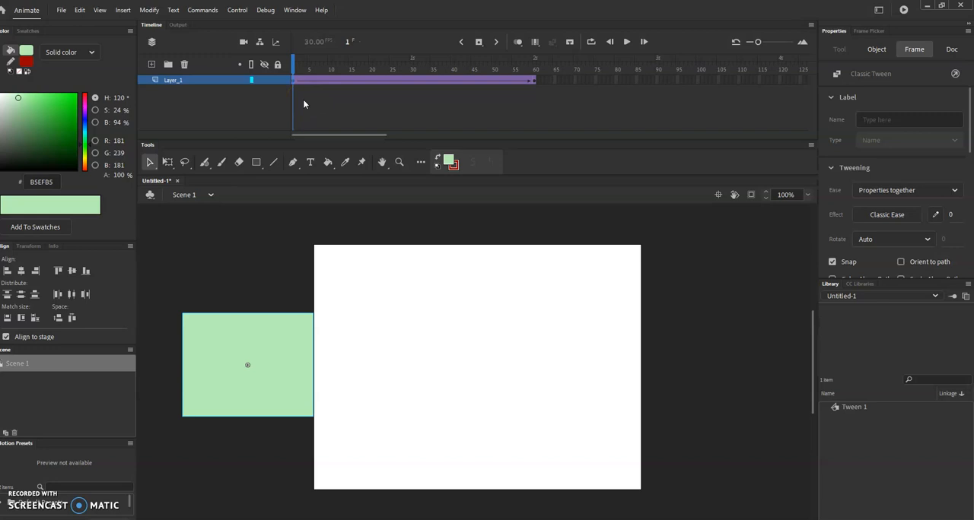
key("F5")
key("F5")
key("F5")
key("F5")
key("F5")
key("F5")
key("F5")
key("F5")
key("F5")
key("F5")
key("F5")
key("F5")
key("F5")
key("F5")
key("F5")
key("F5")
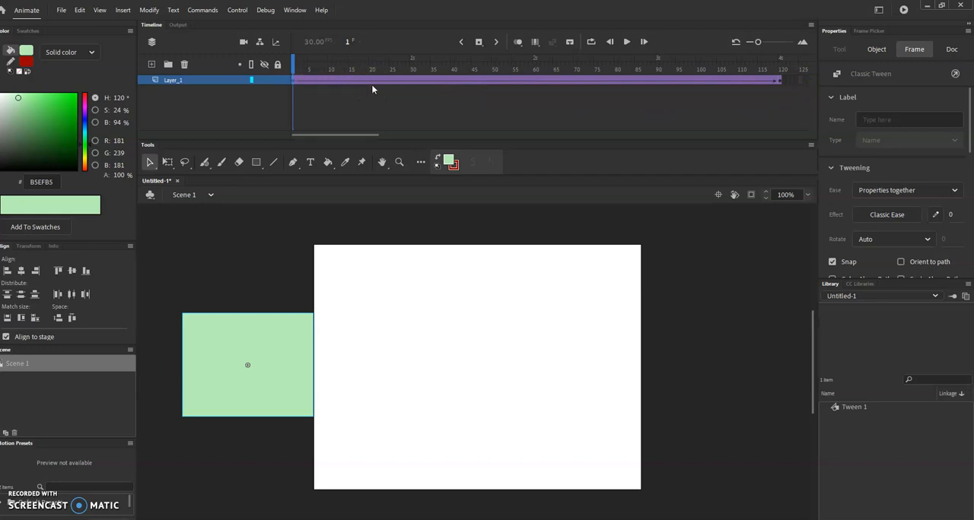
Play the lengthened 120-frame tween and check its speed with Test Scene, closing the preview when done
key("Return")
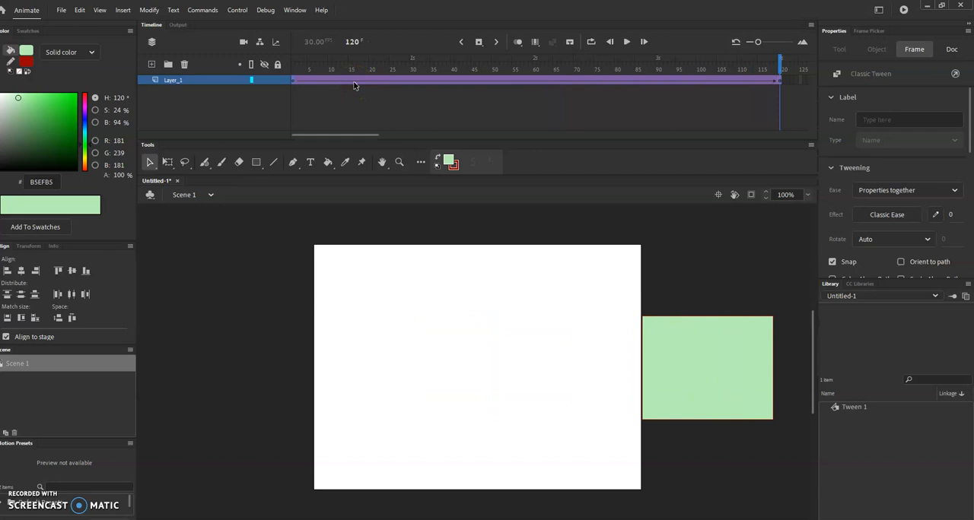
left_click(237, 9)
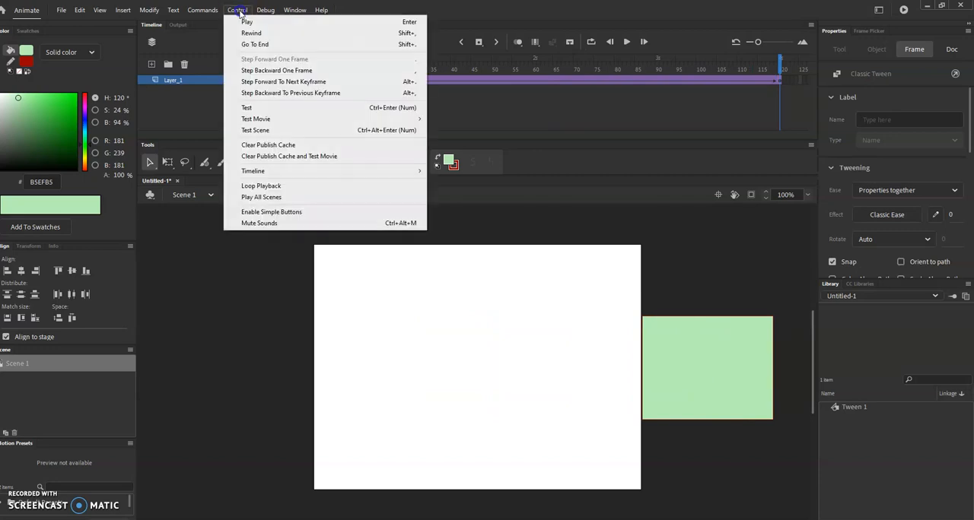
left_click(262, 131)
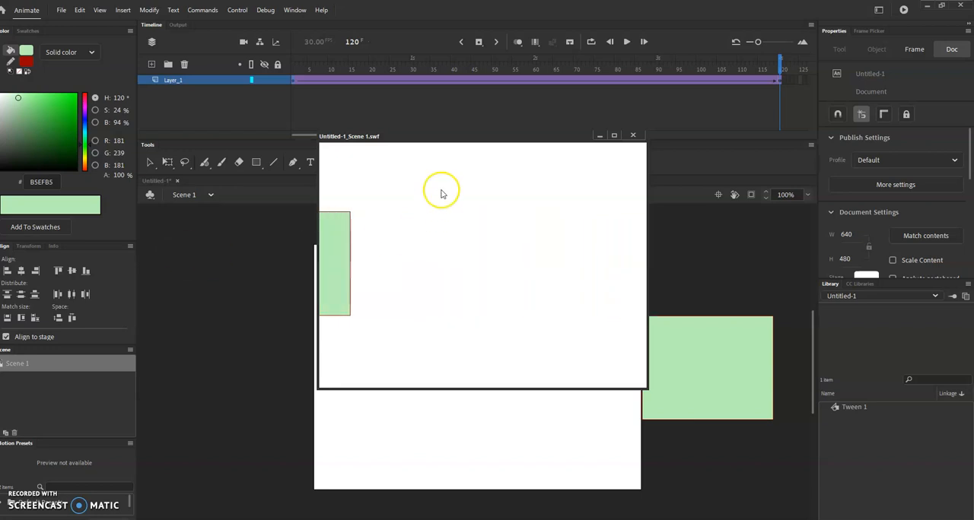
left_click(632, 135)
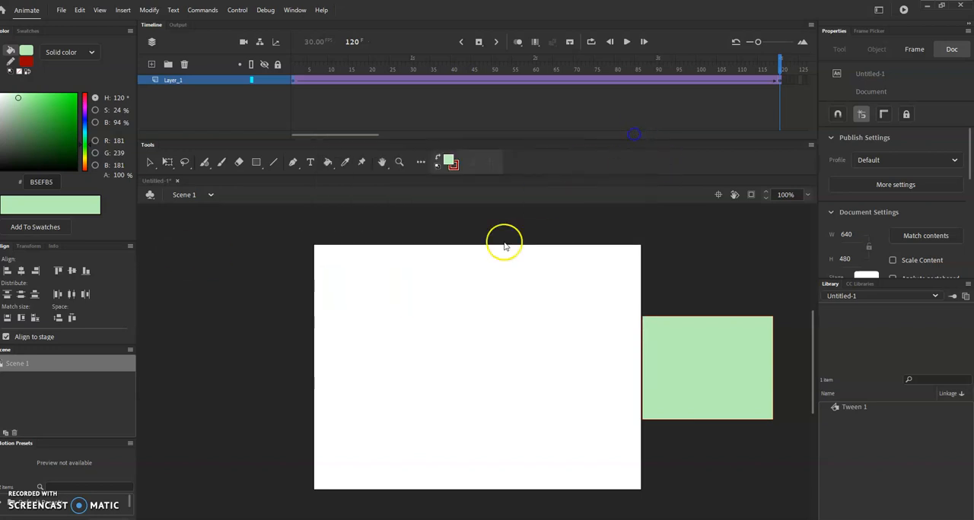
left_click(454, 302)
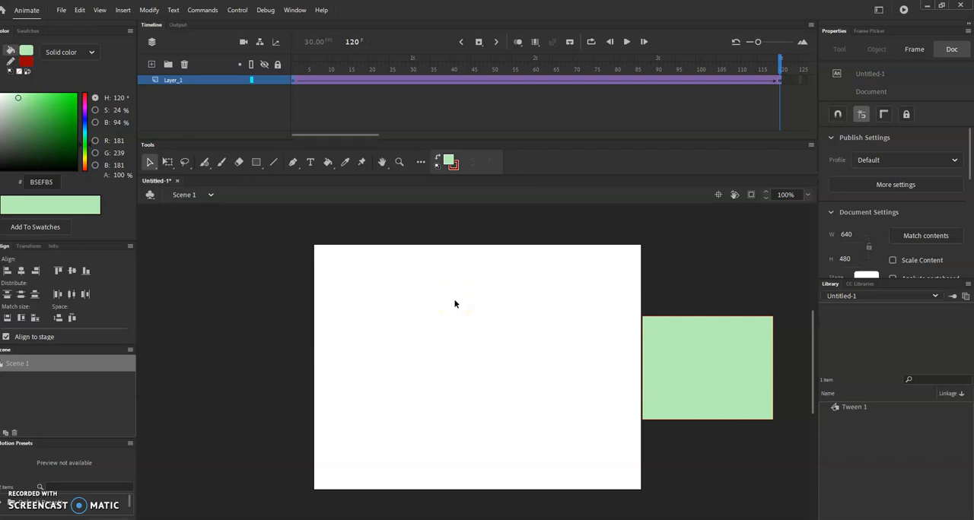